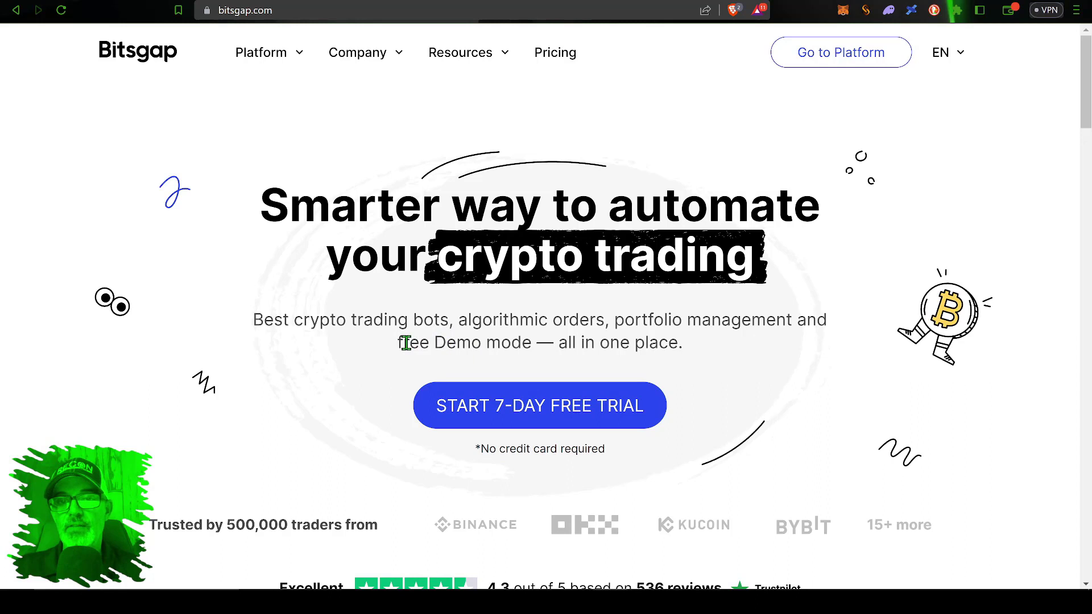
Highlight the phrase 'free Demo mode' on the page, then clear the highlight
left_click_drag(406, 343, 532, 340)
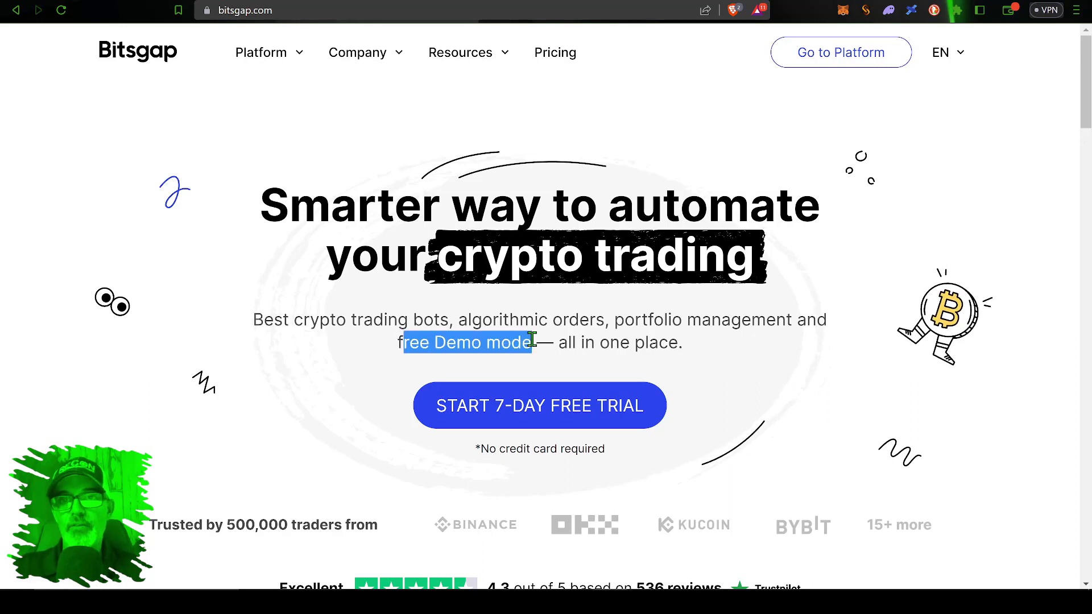
left_click(614, 338)
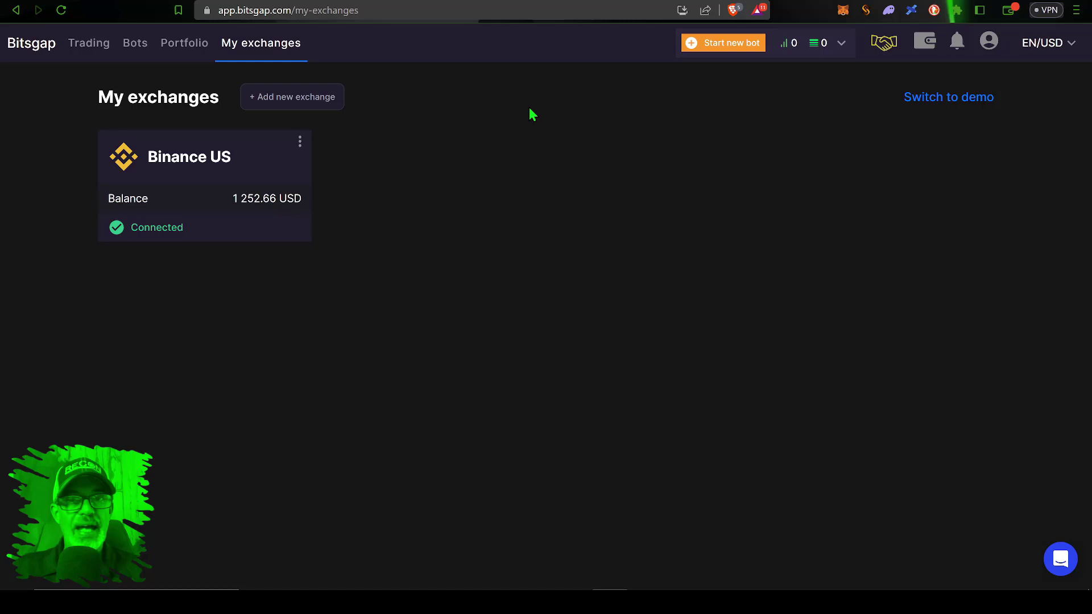
Start creating a new trading bot from the orange 'Start new bot' button
left_click(711, 52)
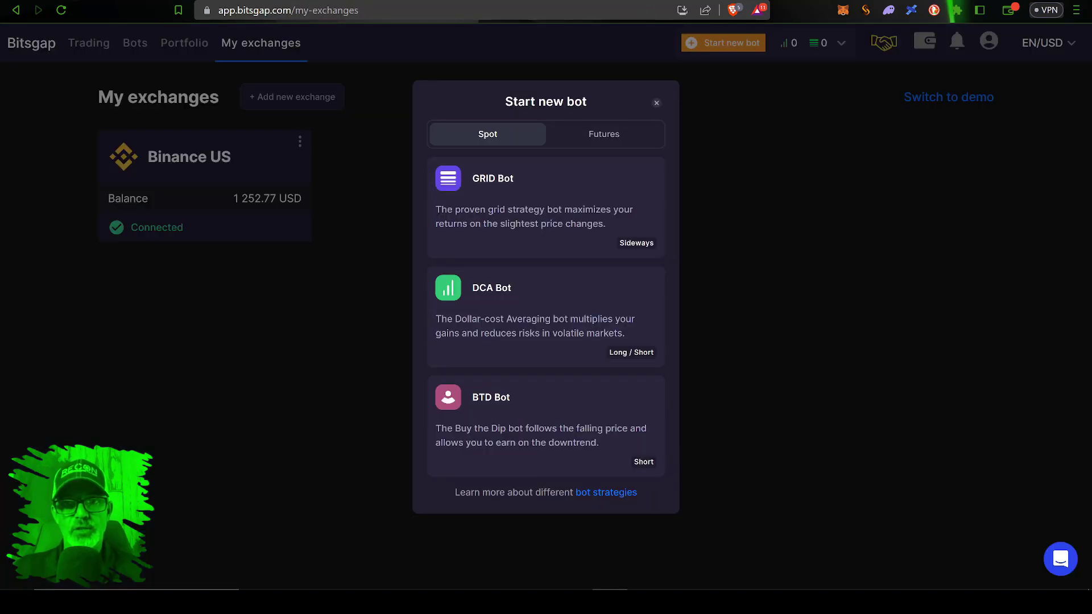
Choose the GRID bot, select Binance US as the exchange, and bring up the trading pair list
left_click(506, 190)
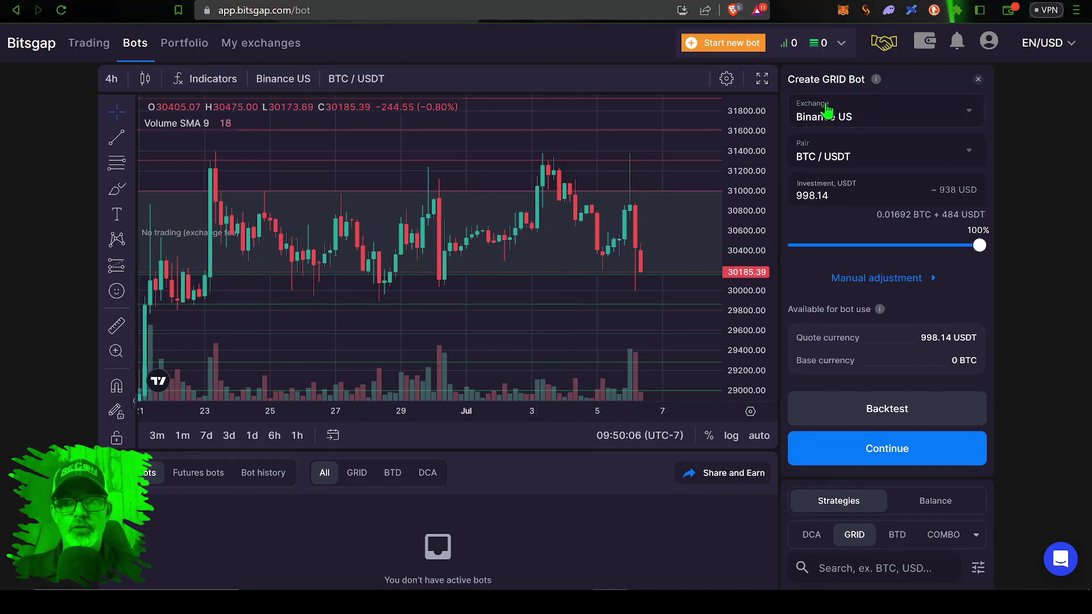
left_click(853, 120)
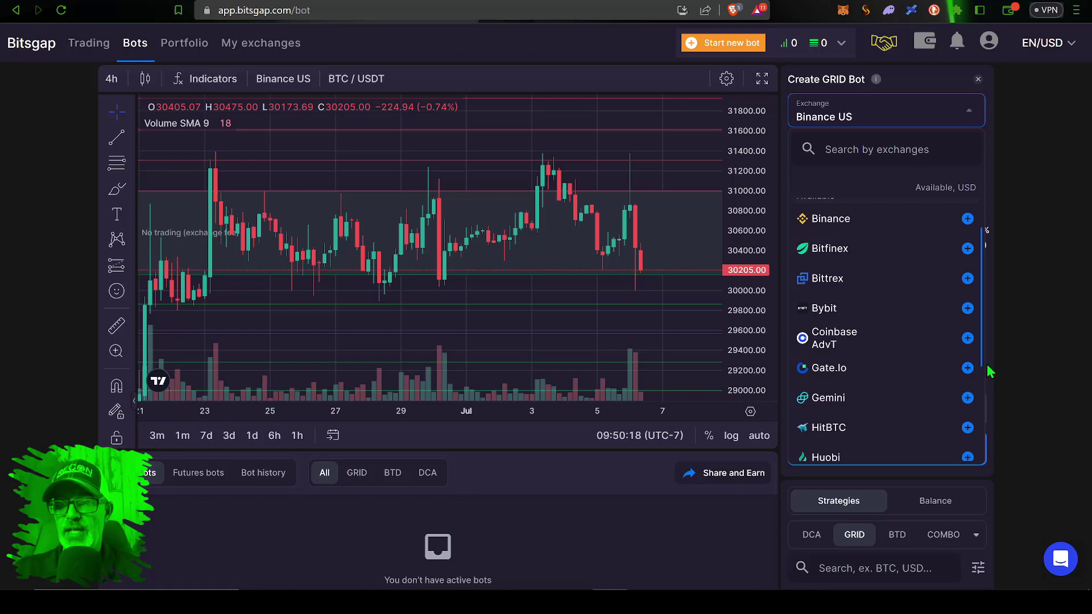
scroll(989, 371, "down", 3)
scroll(987, 331, "up", 4)
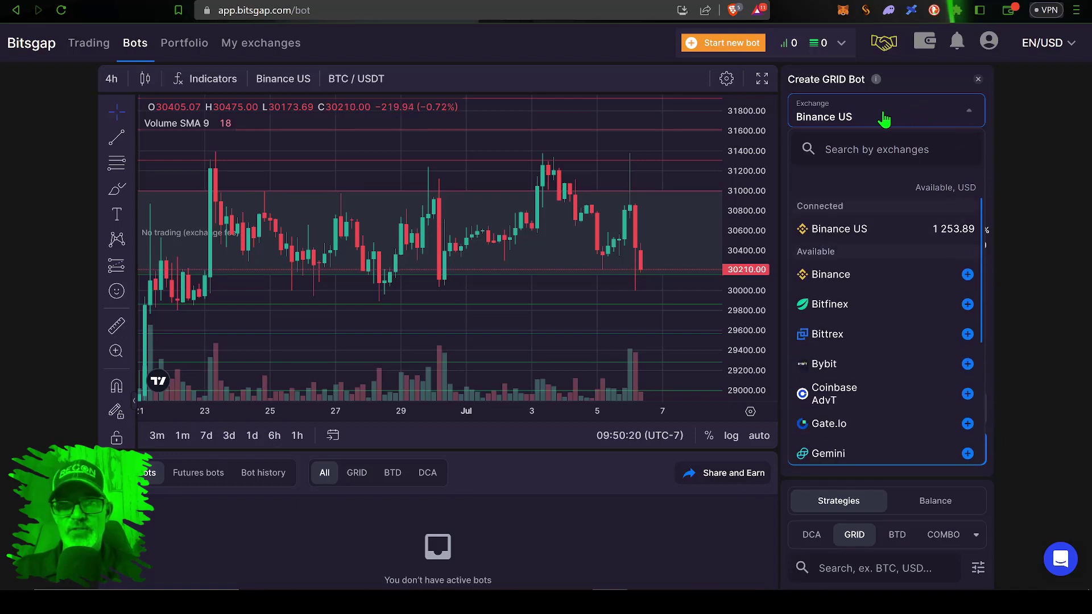
left_click(863, 241)
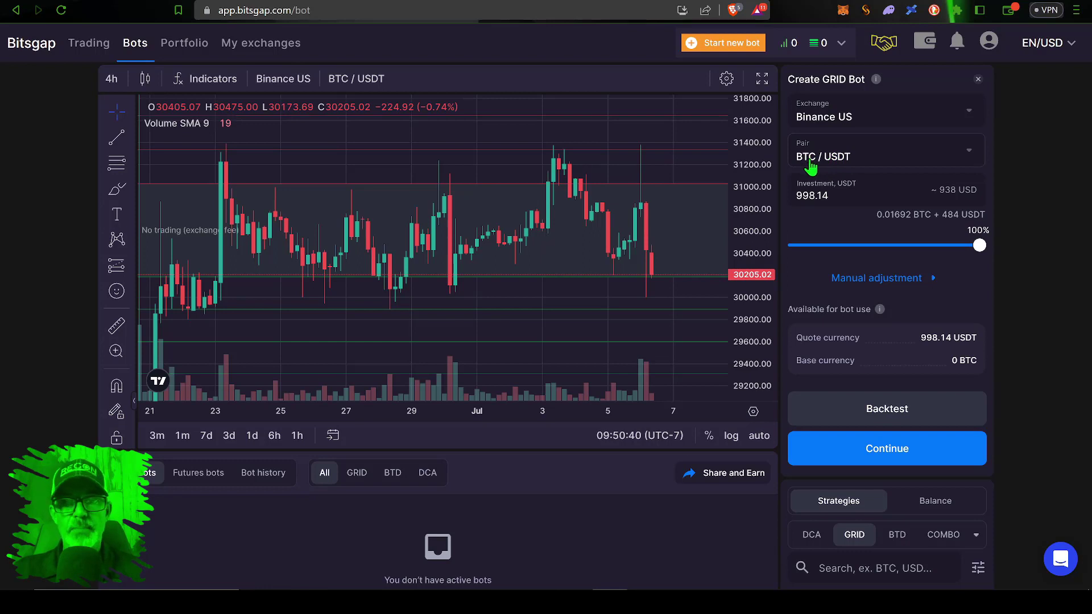
left_click(924, 164)
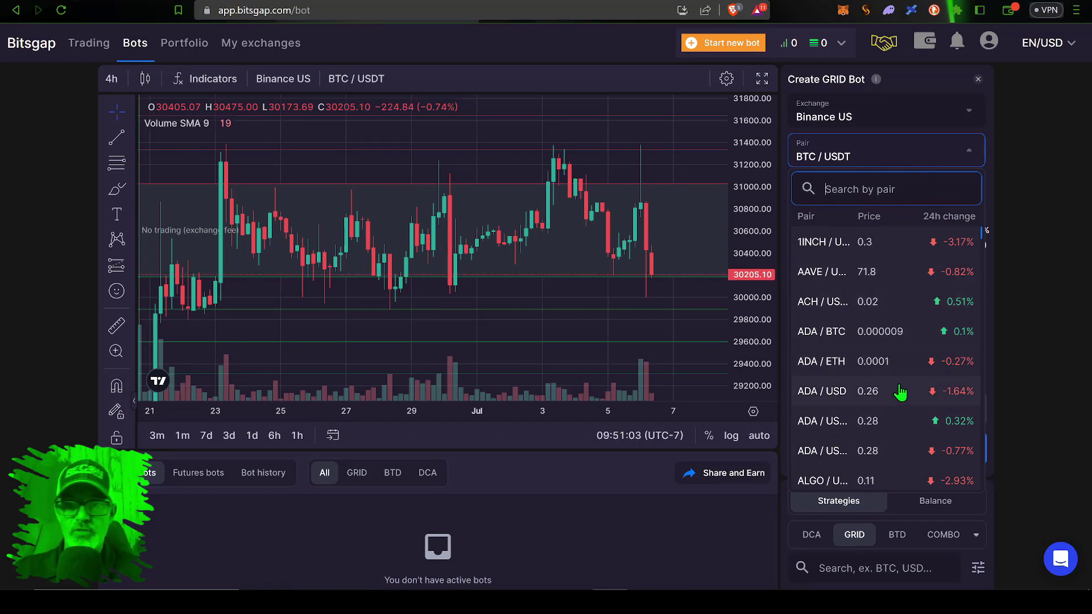
Keep BTC / USDT, invest 500 USDT, expand manual range settings, then view TradingView's BTCUSDT chart
left_click(882, 155)
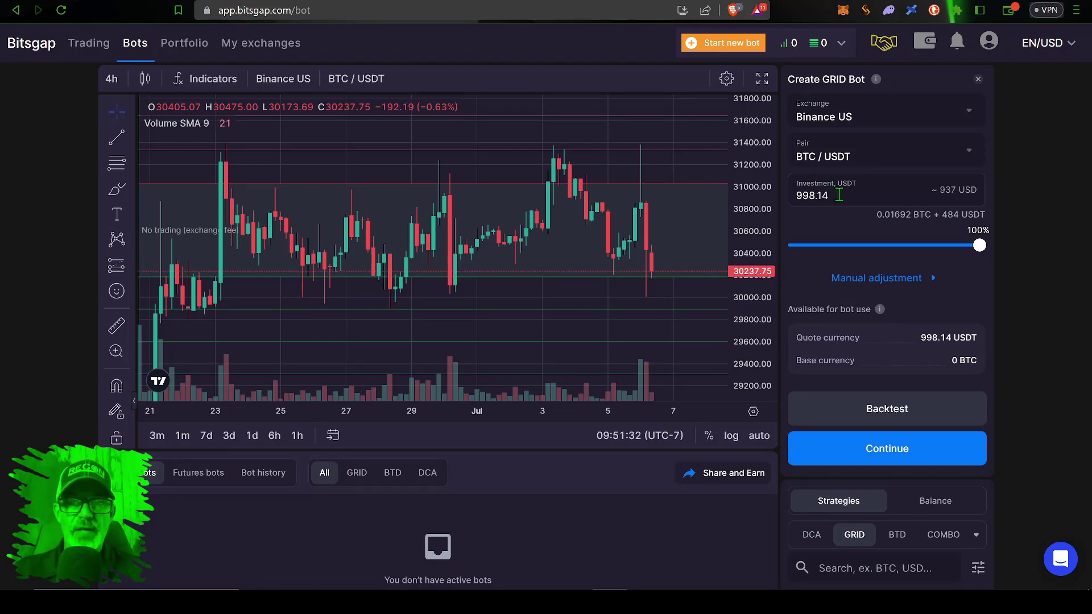
left_click_drag(839, 195, 807, 195)
type("500")
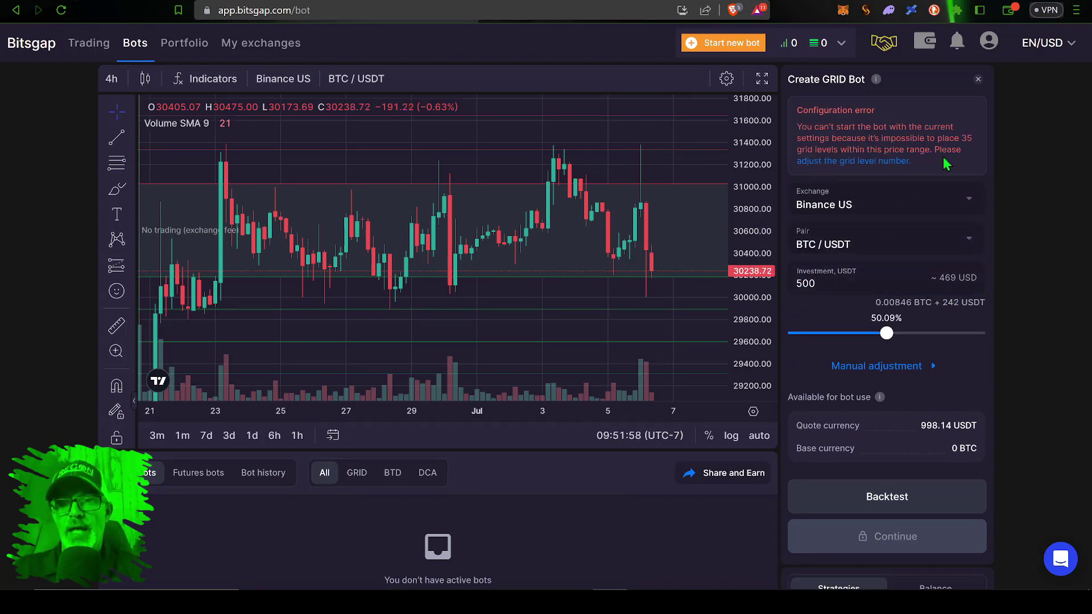
left_click(962, 322)
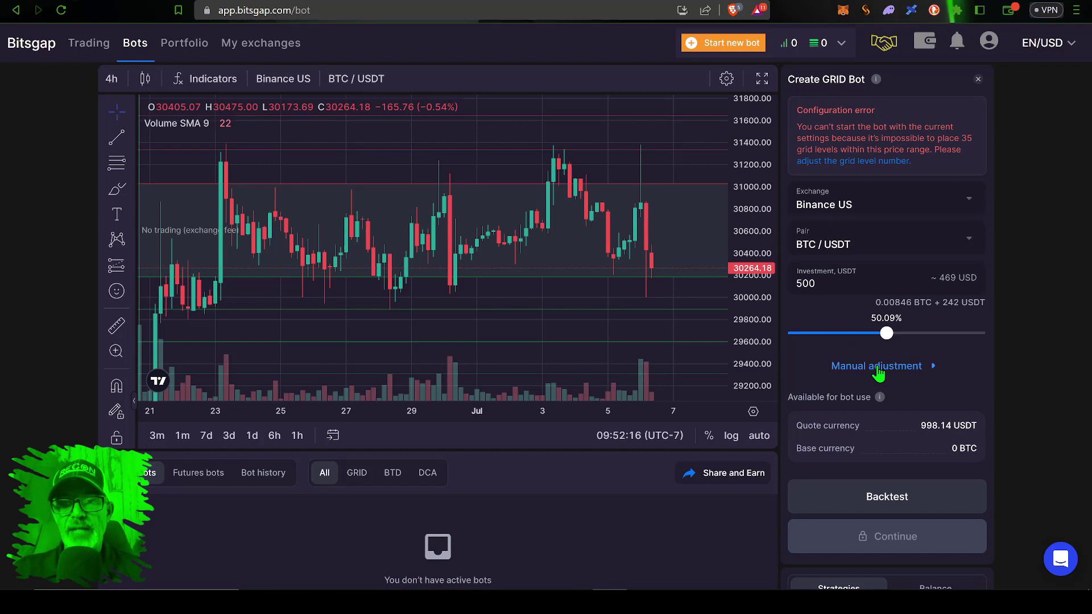
left_click(879, 371)
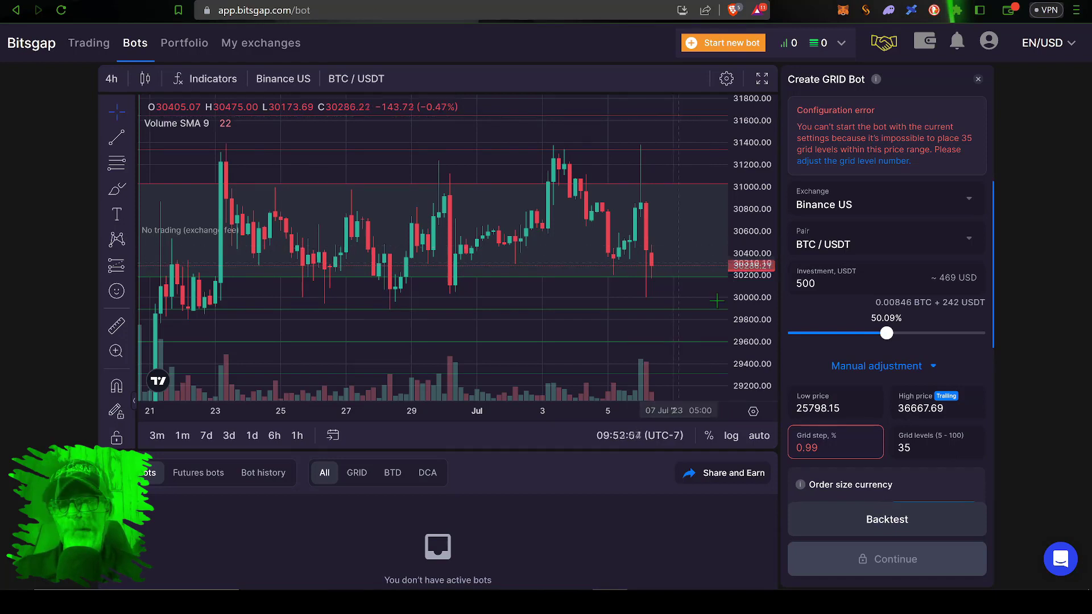
left_click(319, 2)
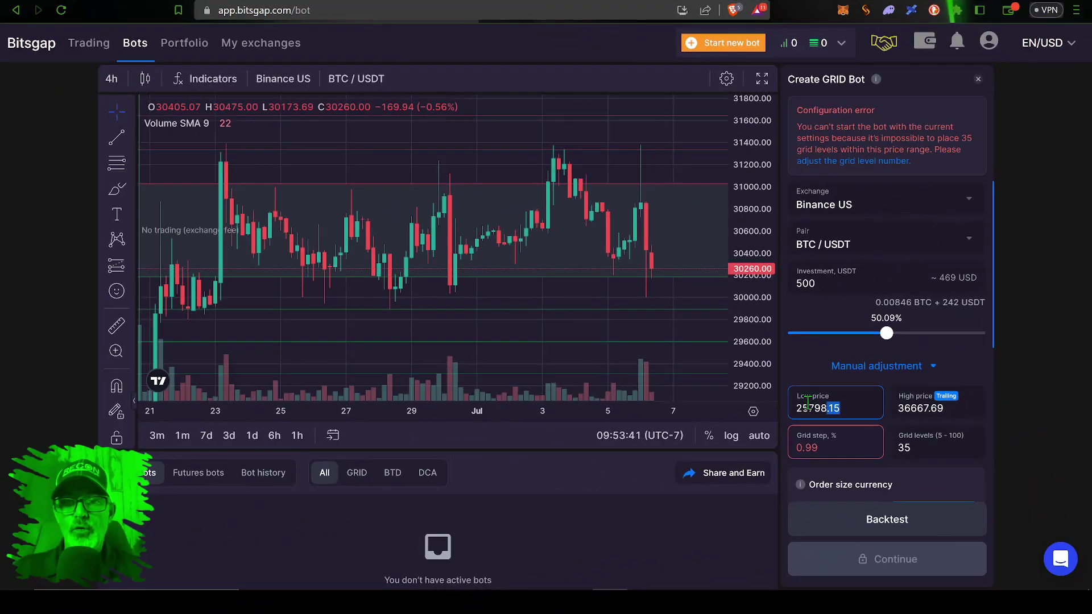
Enter 24500 as the low price and 32500 as the high price
left_click_drag(691, 391, 664, 398)
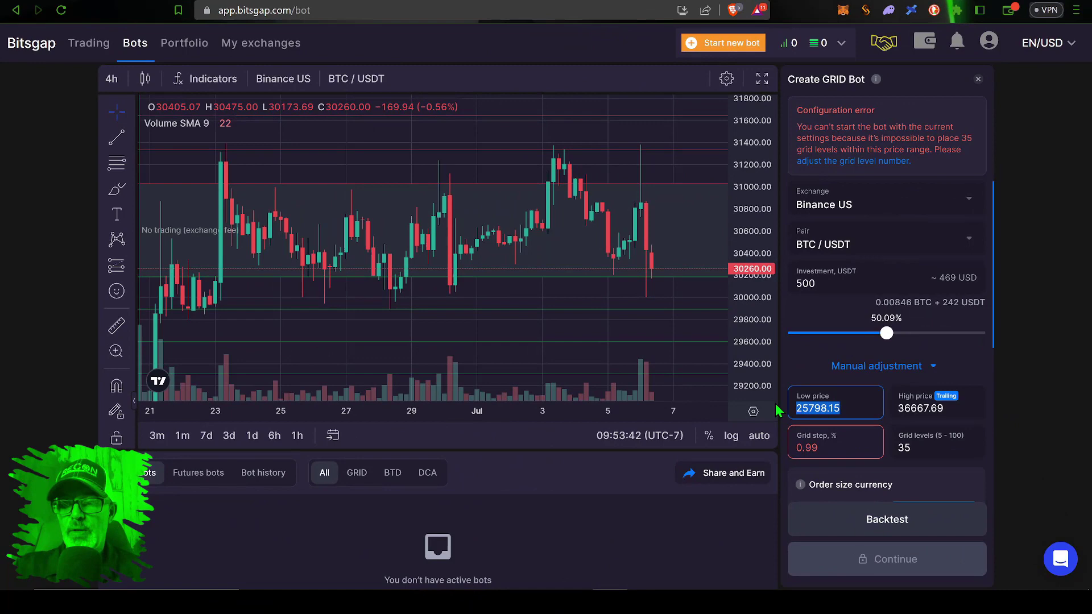
type("24500")
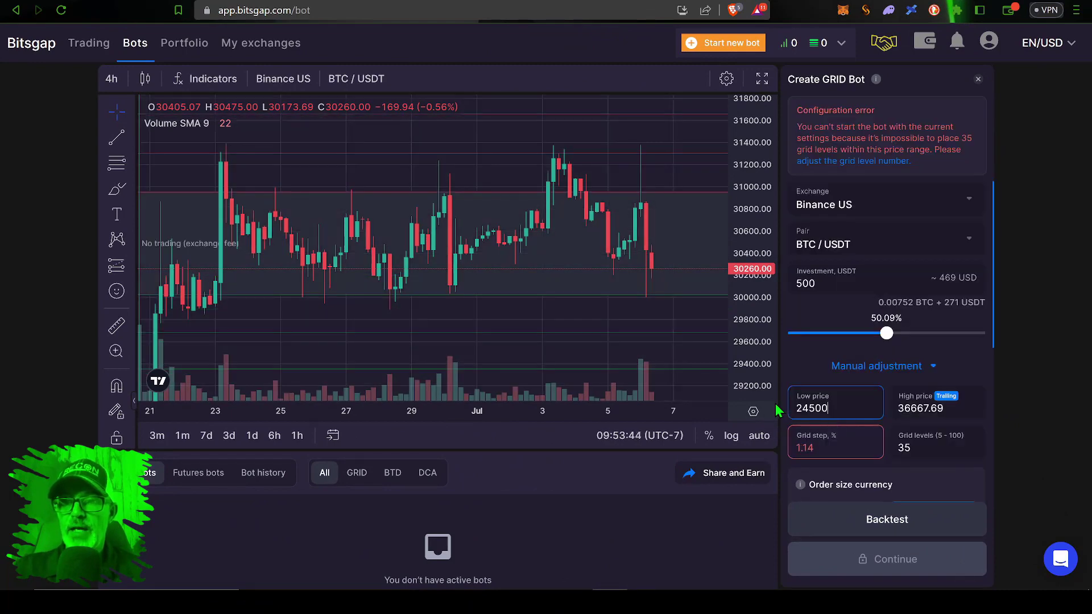
left_click_drag(956, 409, 915, 405)
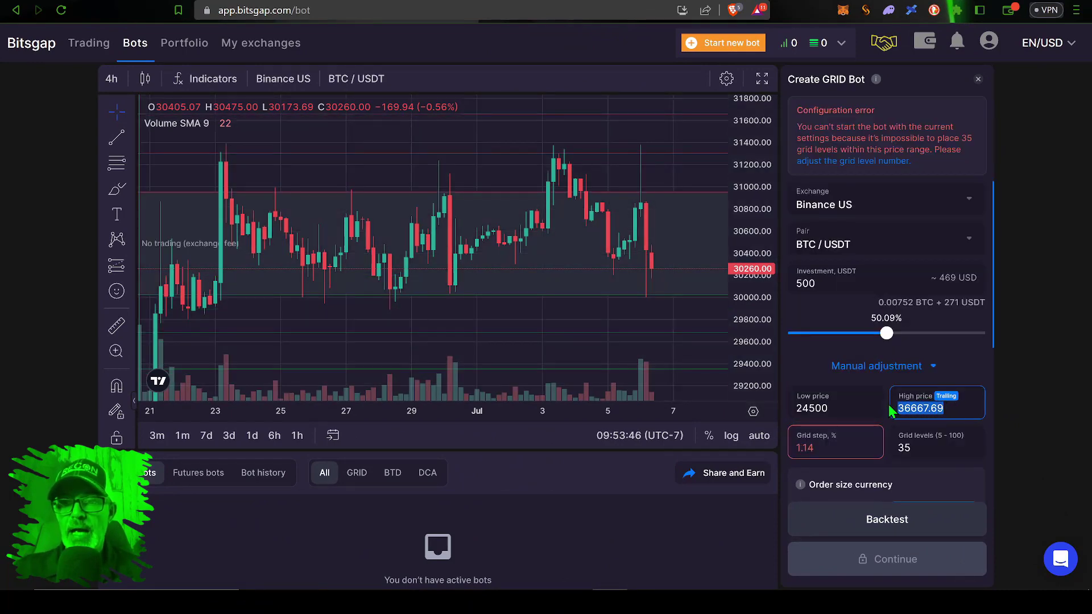
type("32")
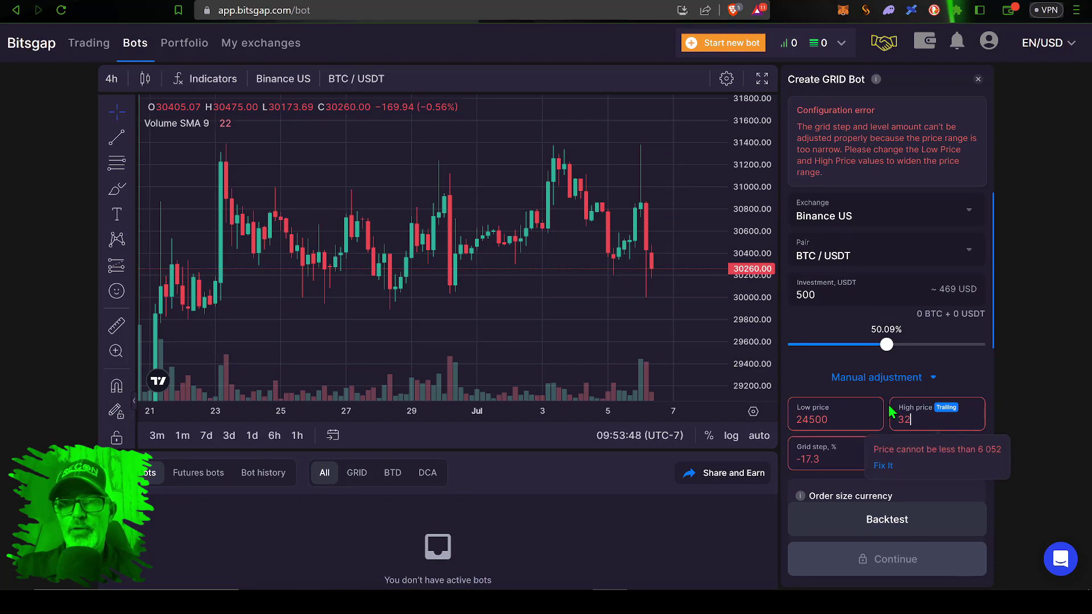
type("5")
type("00")
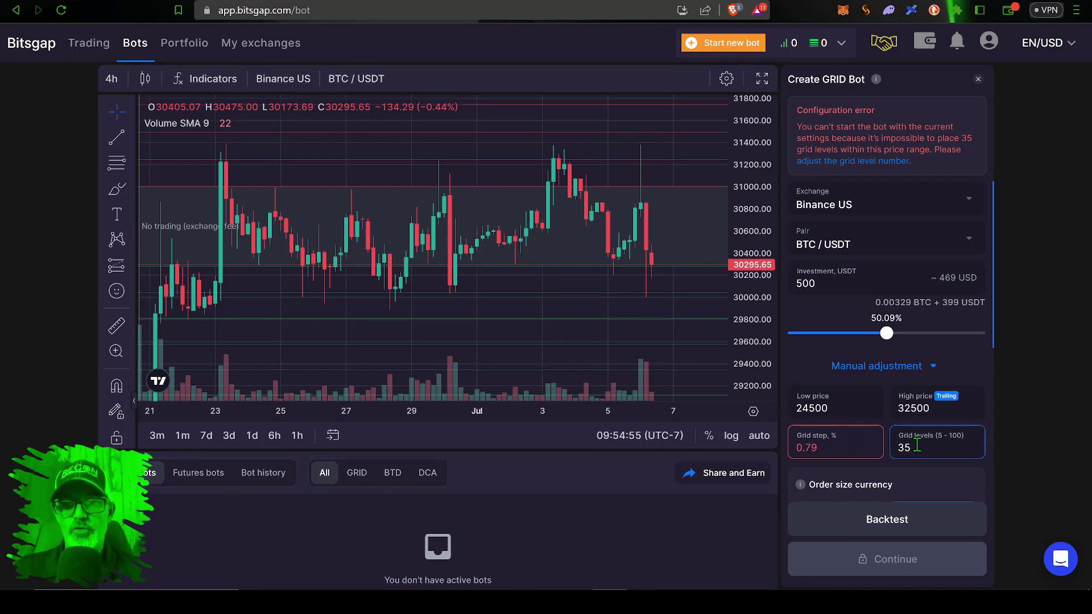
Replace the 35 grid levels with 18, giving a 1.54% grid step
left_click_drag(917, 446, 893, 443)
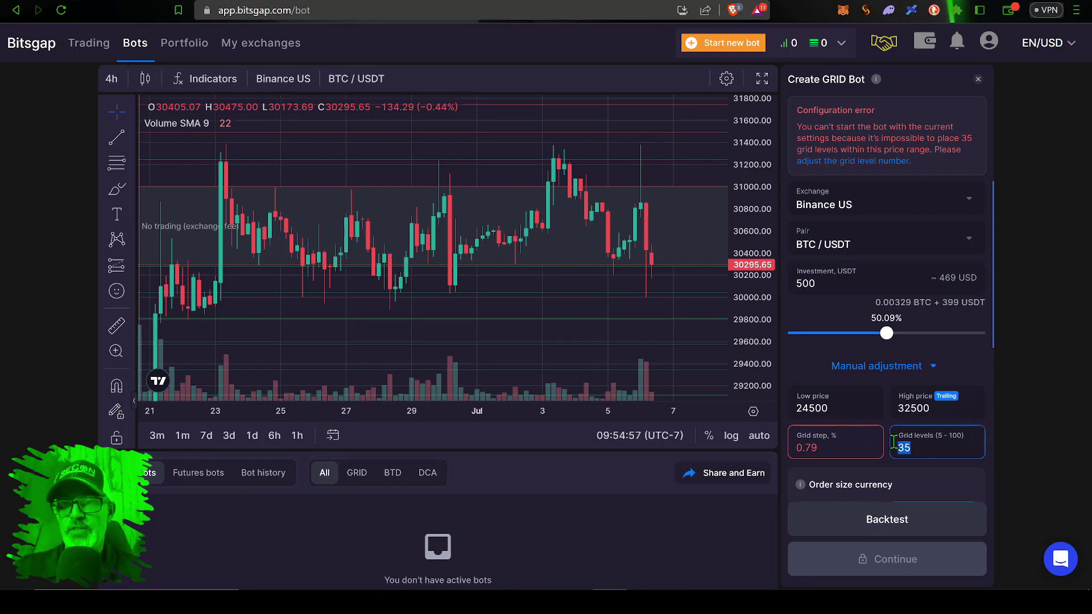
type("18")
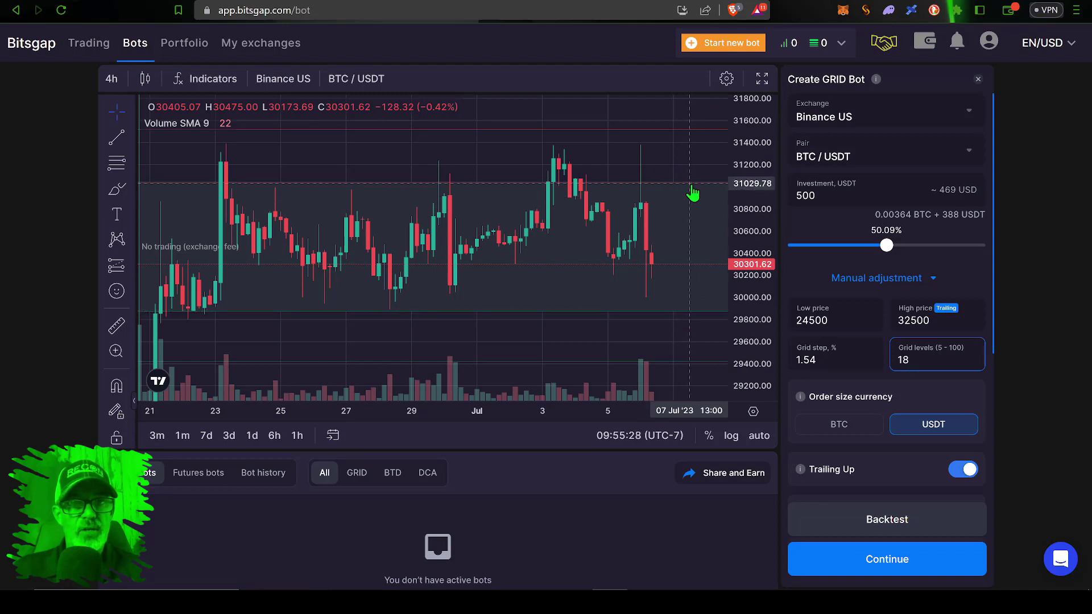
Change the grid step from 1.54 to 0.49%, raising the grid to 56 levels
double_click(807, 358)
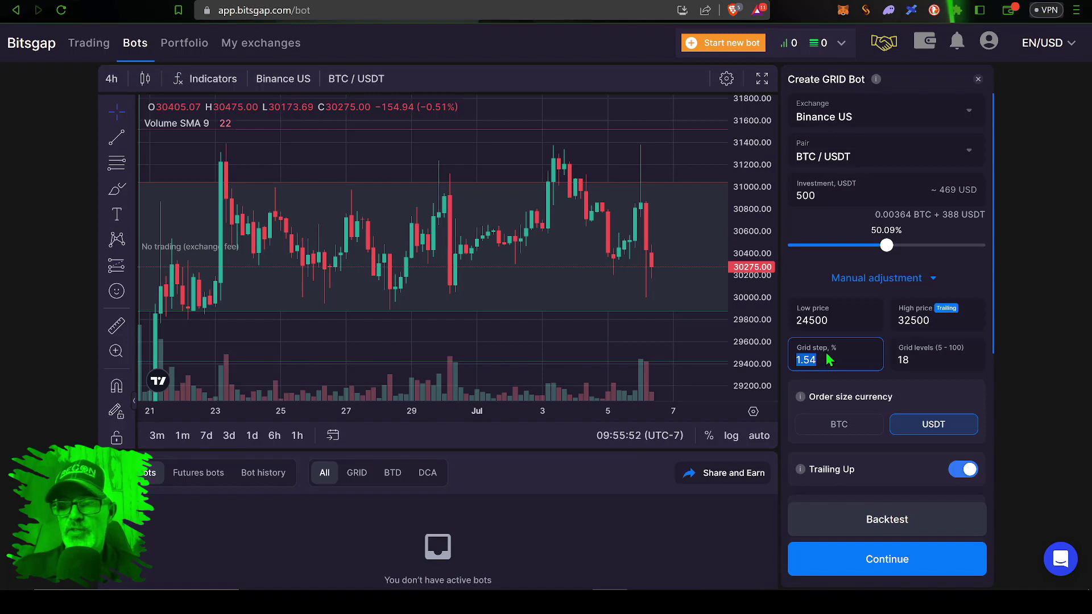
type("0.49")
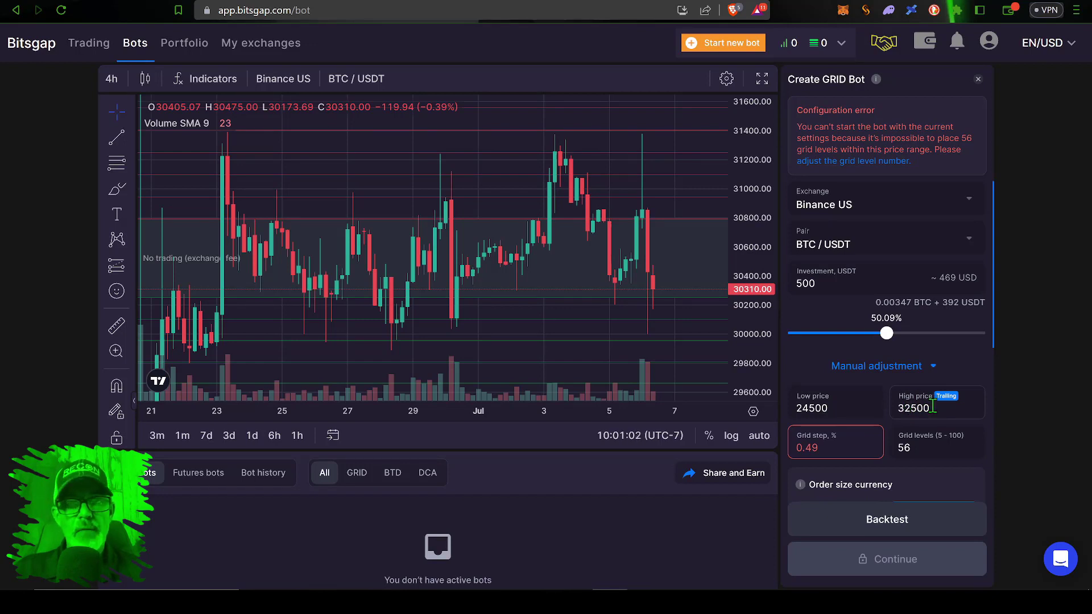
Replace the 32500 high price with 31500
left_click(932, 408)
left_click_drag(928, 408, 872, 400)
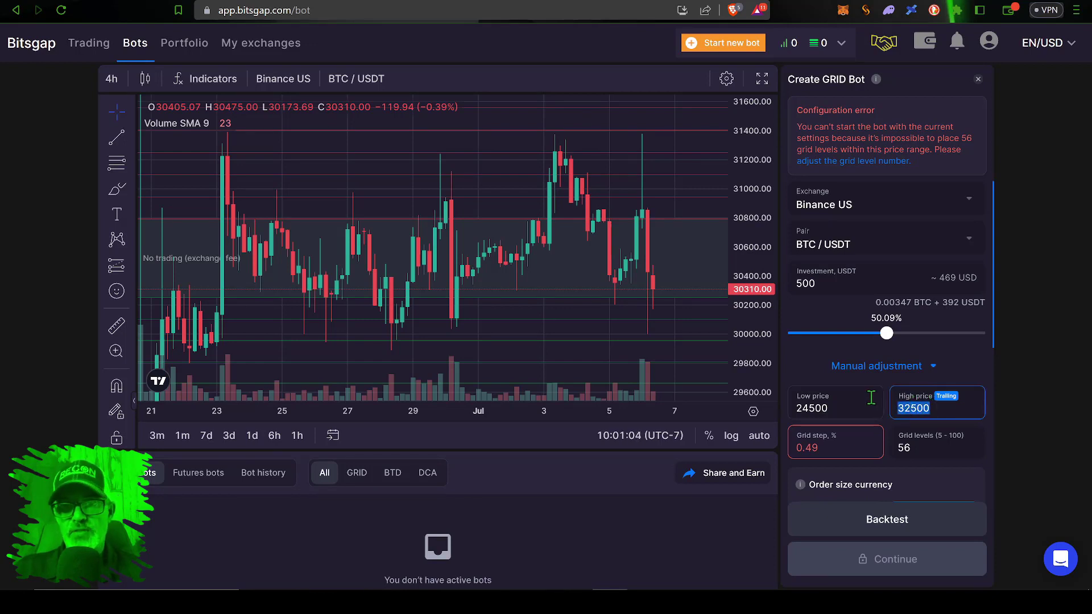
type("31500")
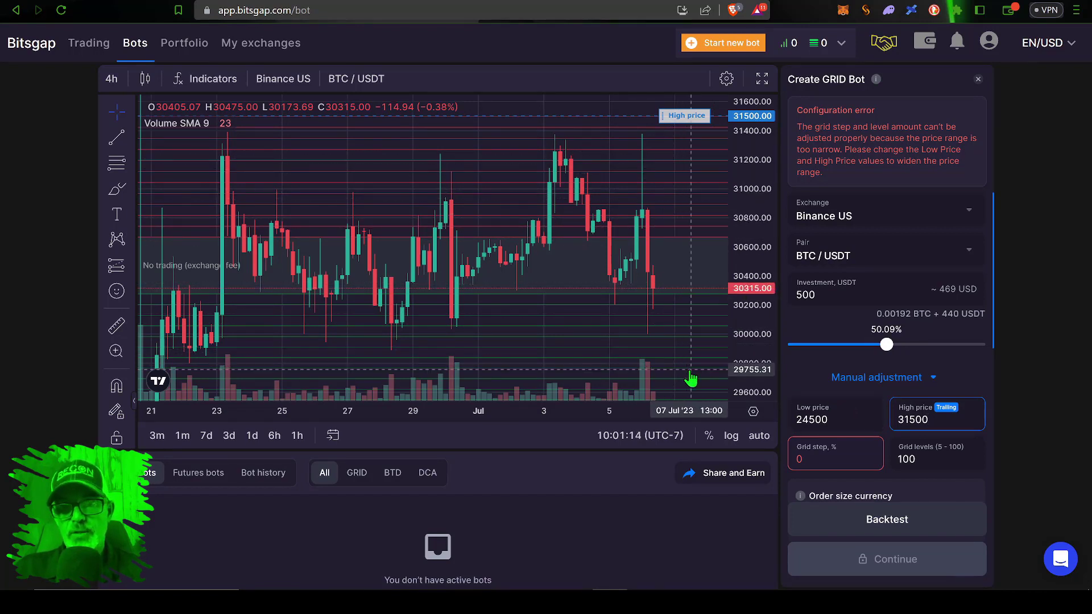
left_click(835, 414)
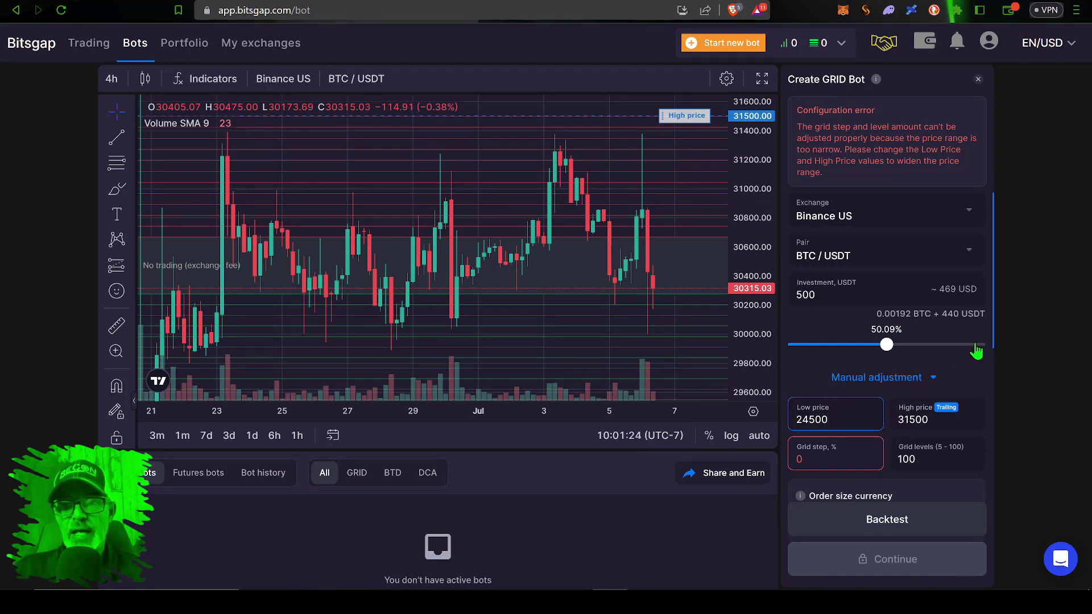
Enable Trailing Down and set the Stop Trailing Down price to 24000
left_click_drag(994, 291, 991, 394)
left_click(959, 398)
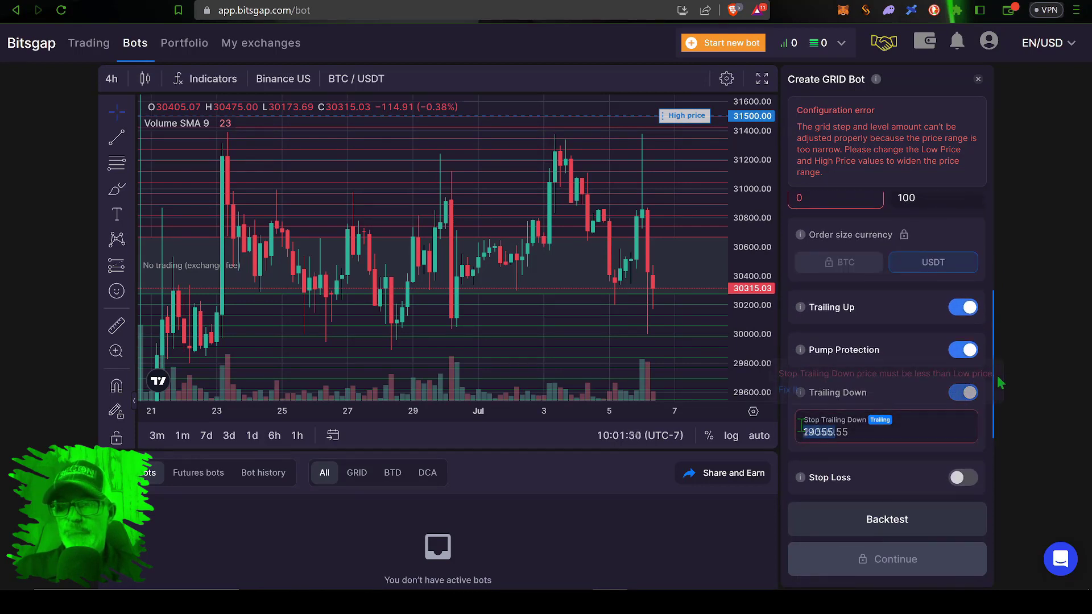
left_click_drag(803, 433, 848, 433)
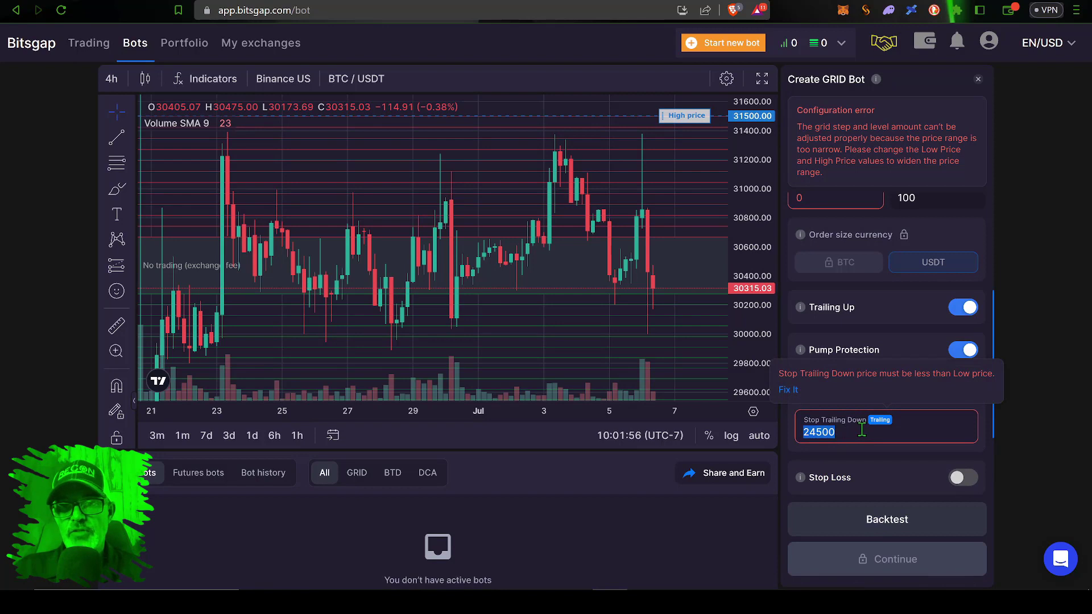
type("240")
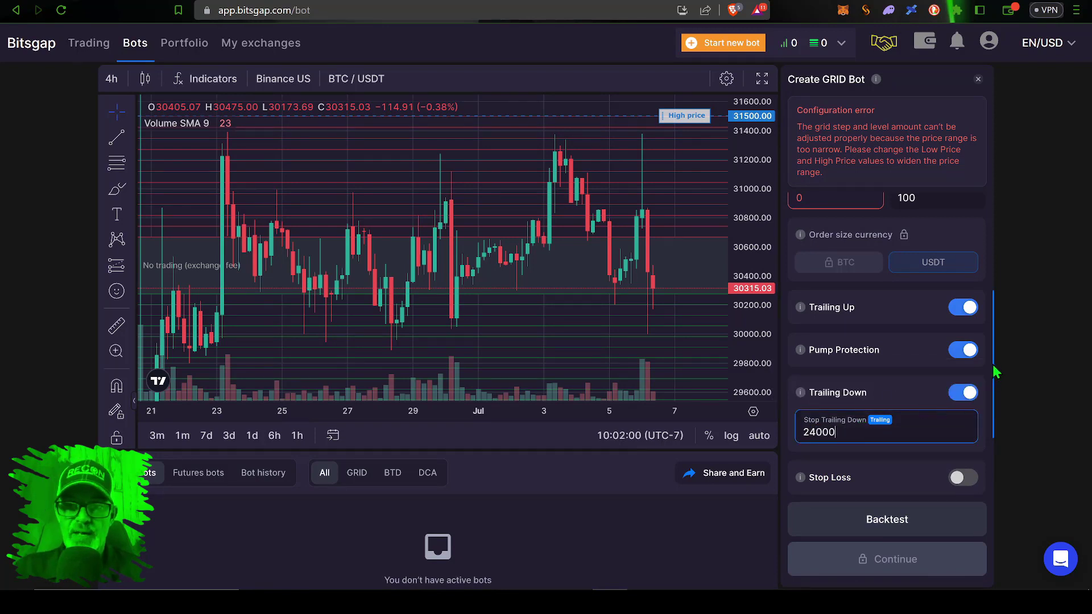
left_click_drag(994, 364, 988, 280)
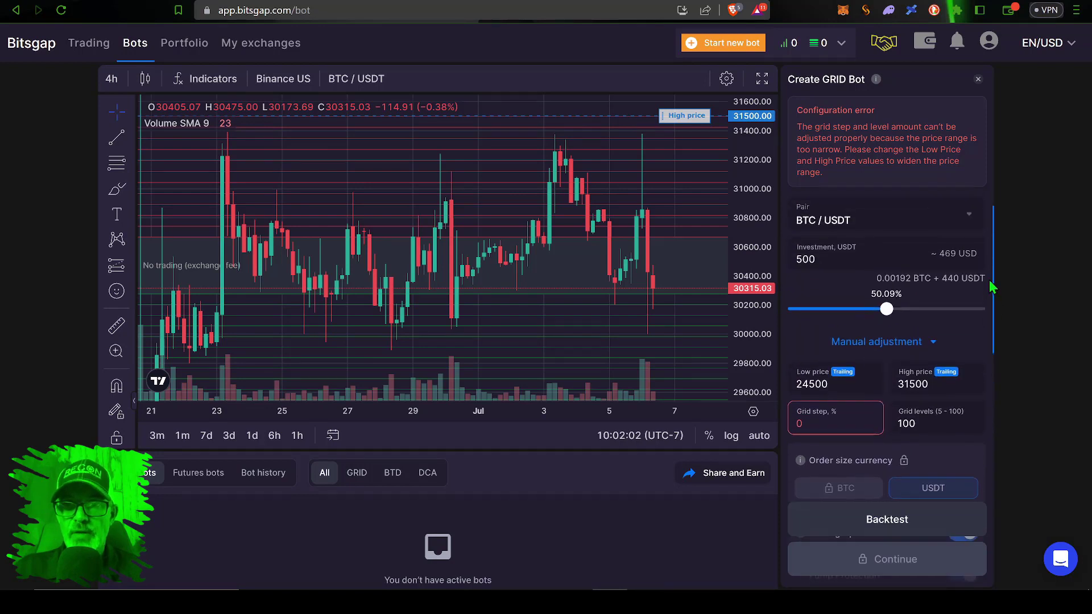
Replace the 24500 low price with 29500, leaving 12 grid levels at 0.49%
left_click(828, 383)
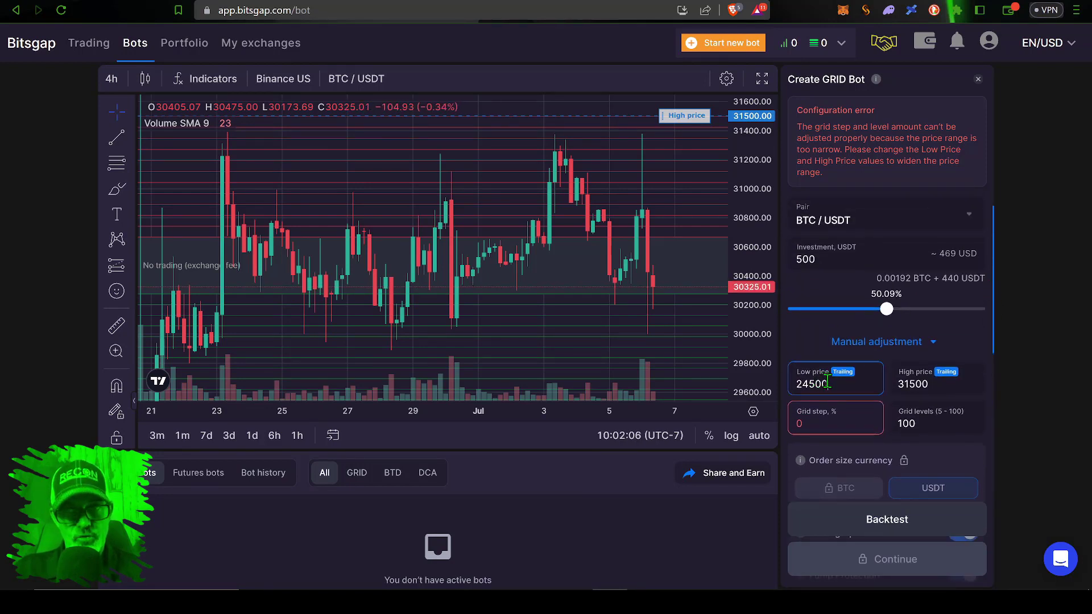
double_click(828, 383)
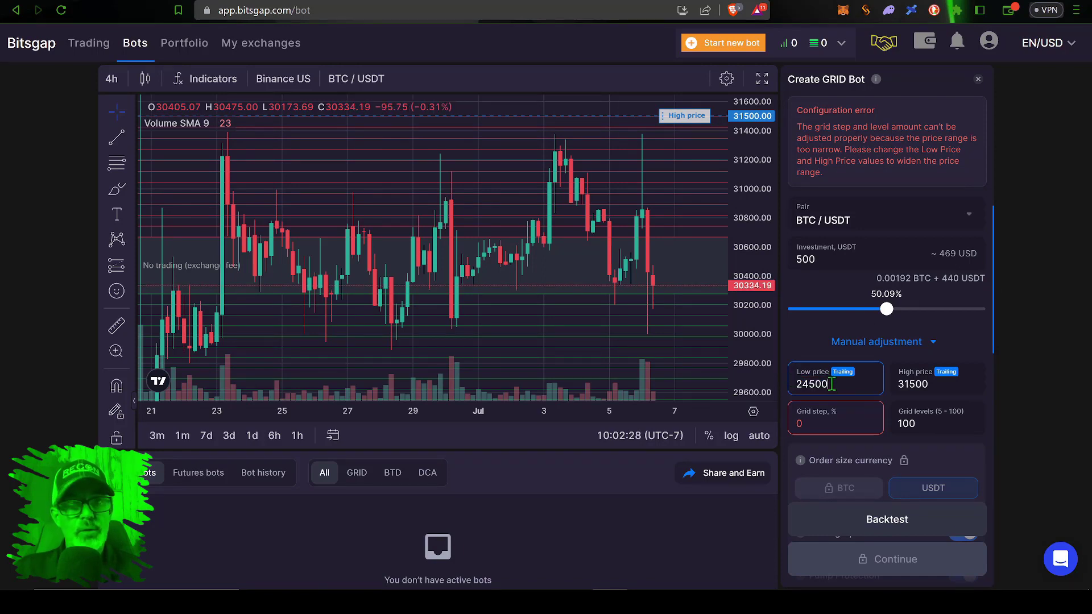
left_click_drag(832, 383, 790, 381)
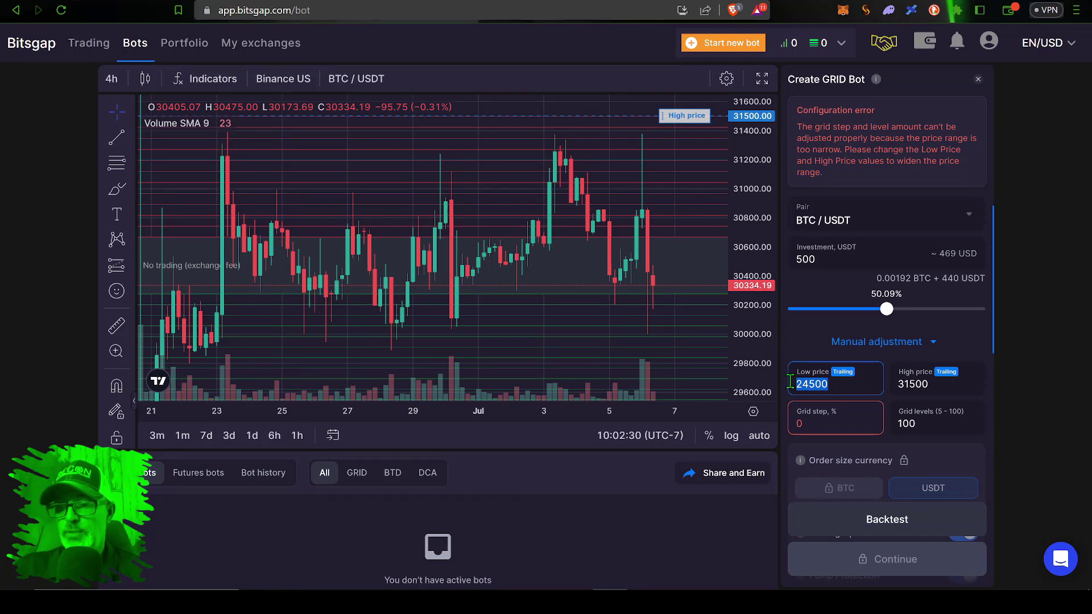
type("29500")
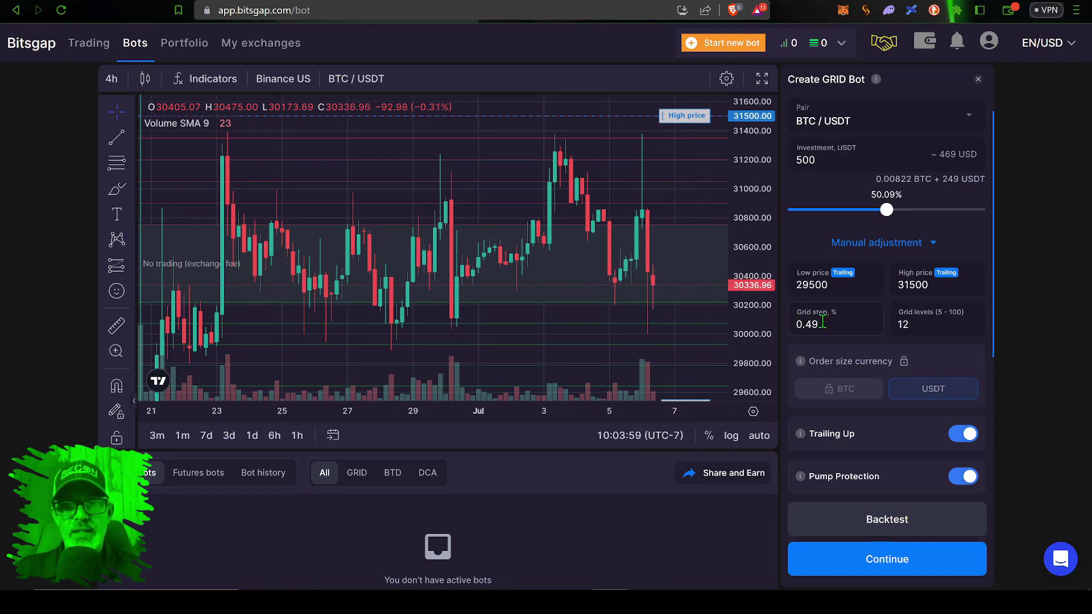
Change the grid step from 0.49% to 0.39%, giving 15 grid levels
left_click_drag(822, 323, 807, 320)
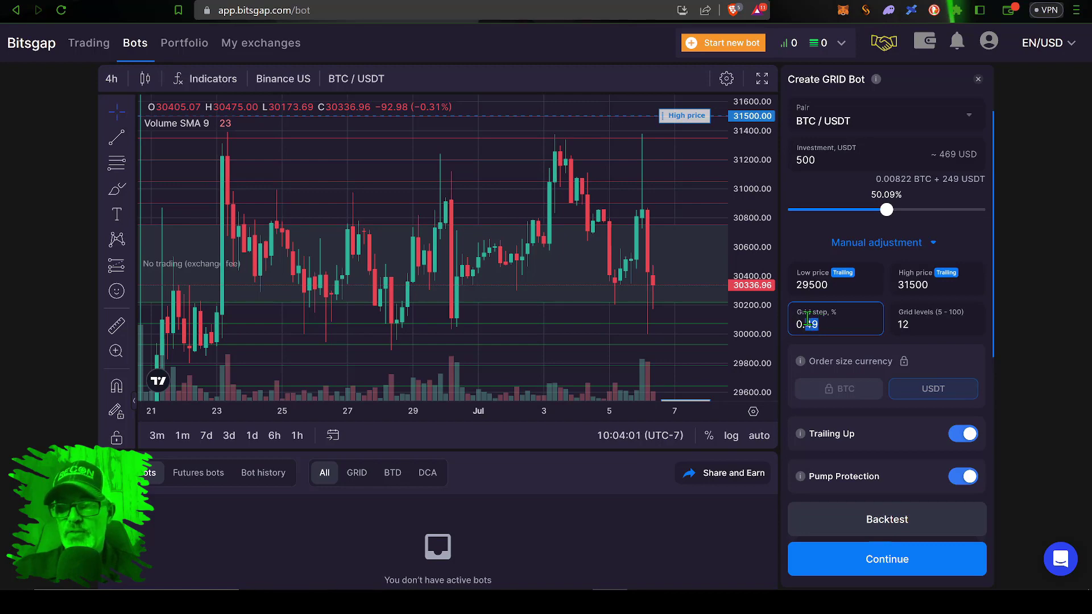
type("39")
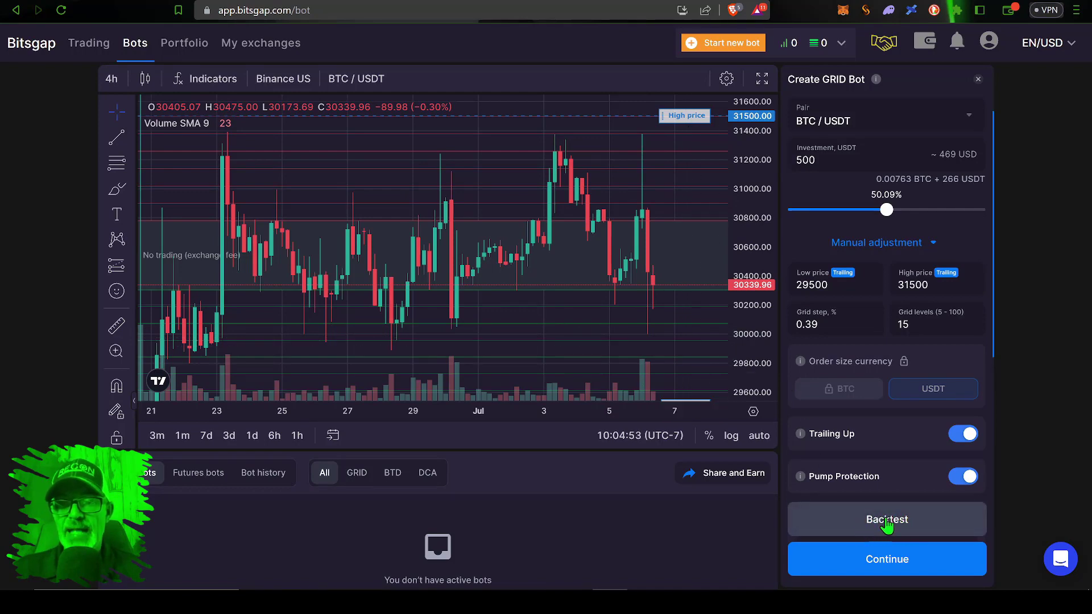
Run a backtest showing 2.47% over 14 days with 219 transactions, then dismiss the results
left_click(887, 526)
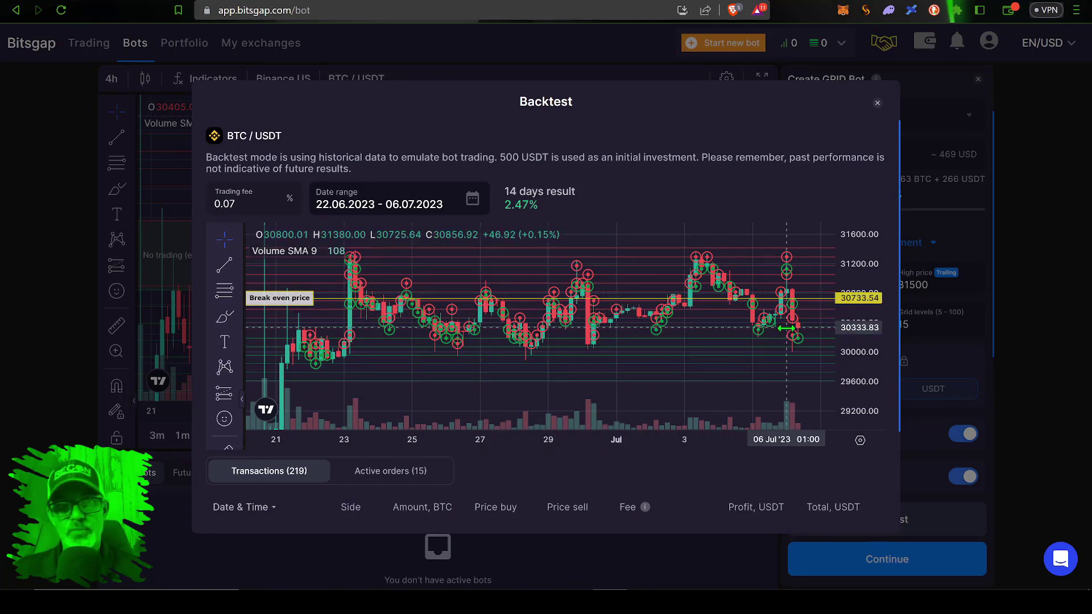
left_click(878, 103)
Turn off the Pump Protection toggle lower in the Create GRID Bot panel
left_click_drag(992, 339, 995, 401)
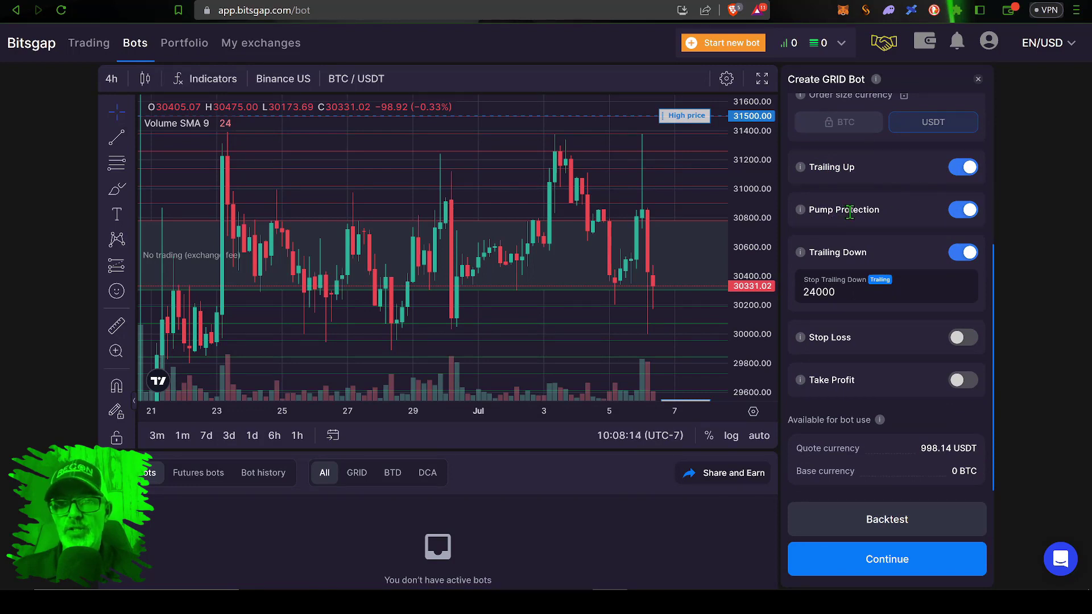
left_click(970, 214)
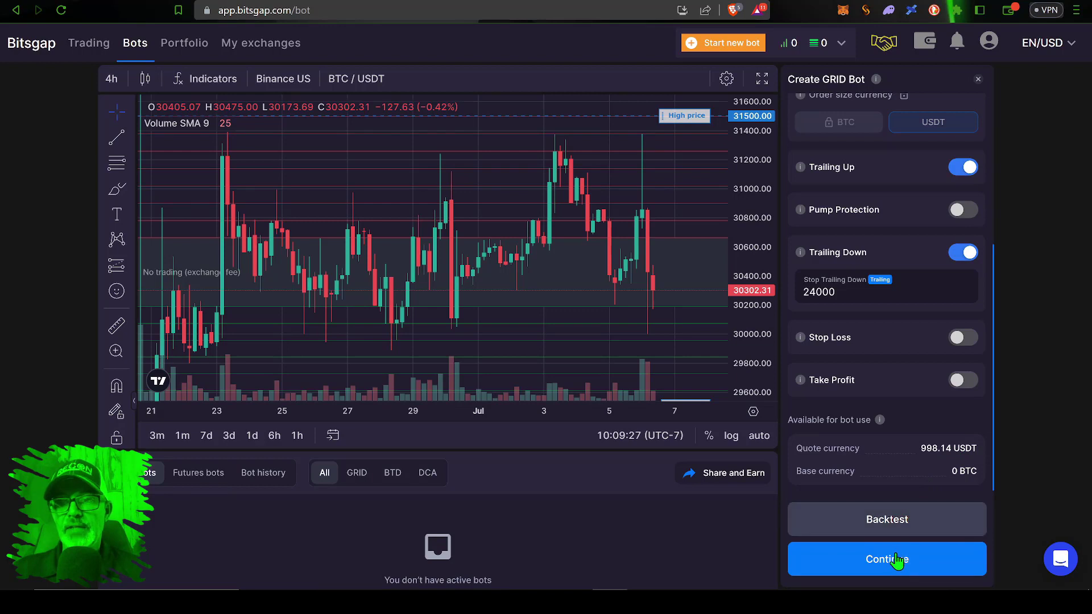
Check the Preview GRID Bot summary and start the BTC/USDT bot
left_click(891, 566)
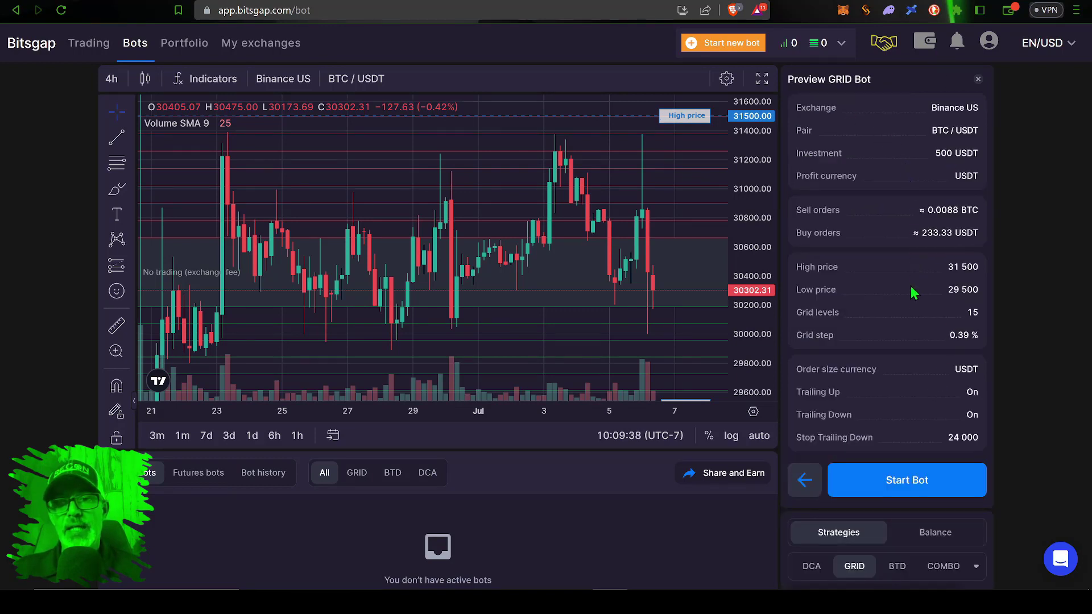
left_click(924, 479)
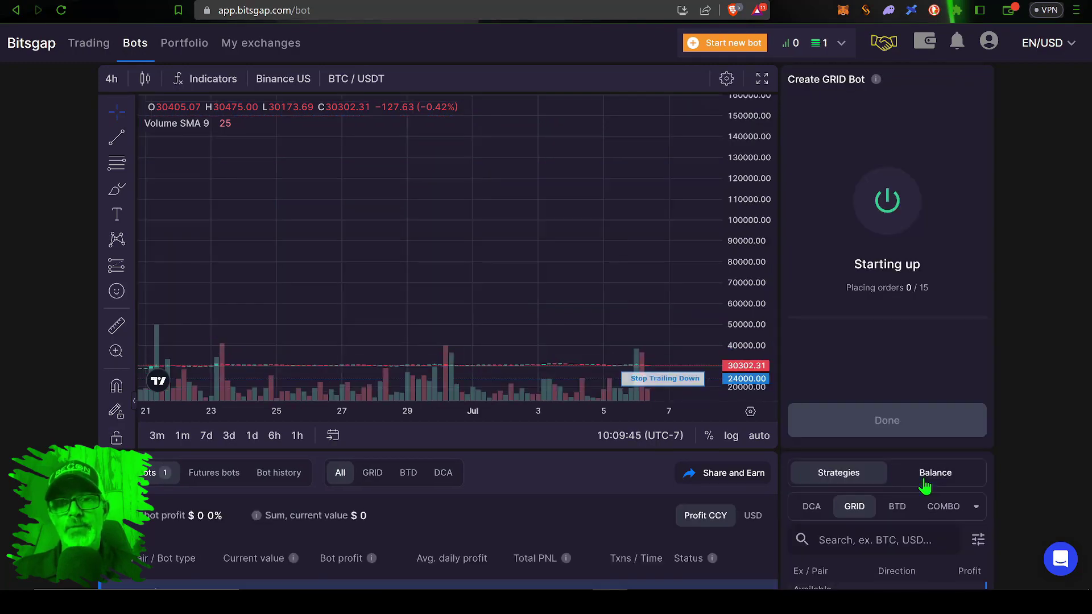